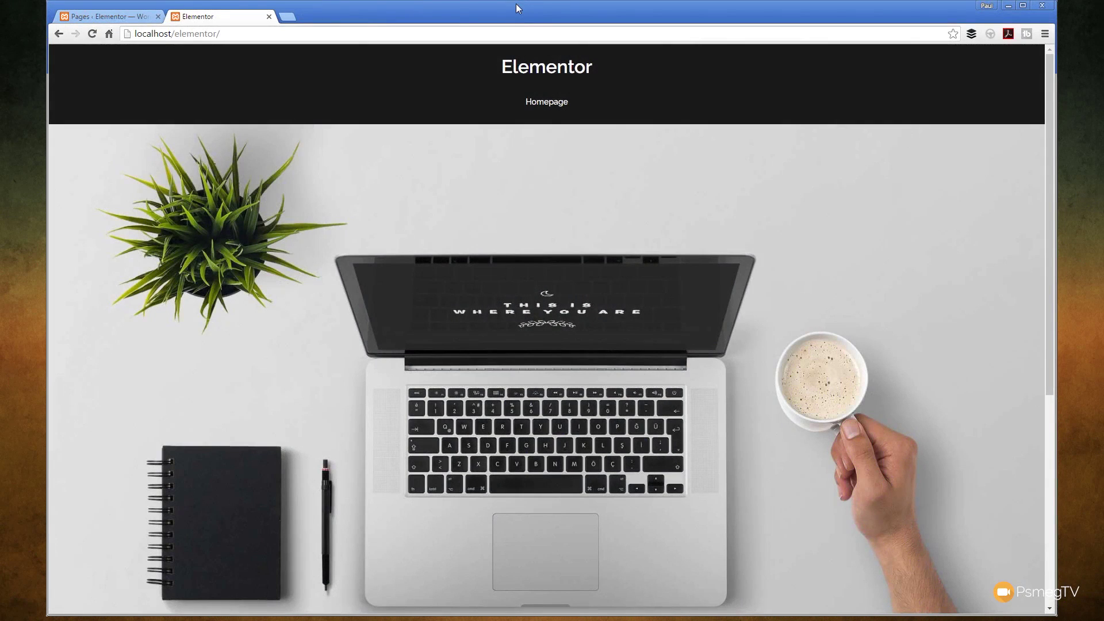
Open the Homepage from the WordPress Pages list for editing.
click(120, 21)
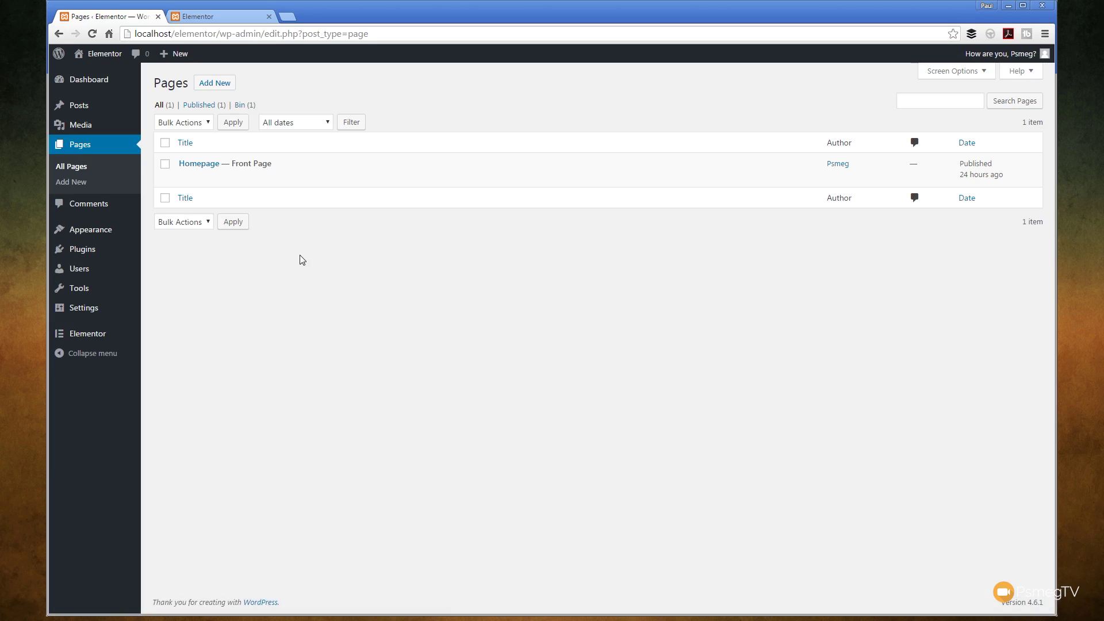
click(199, 165)
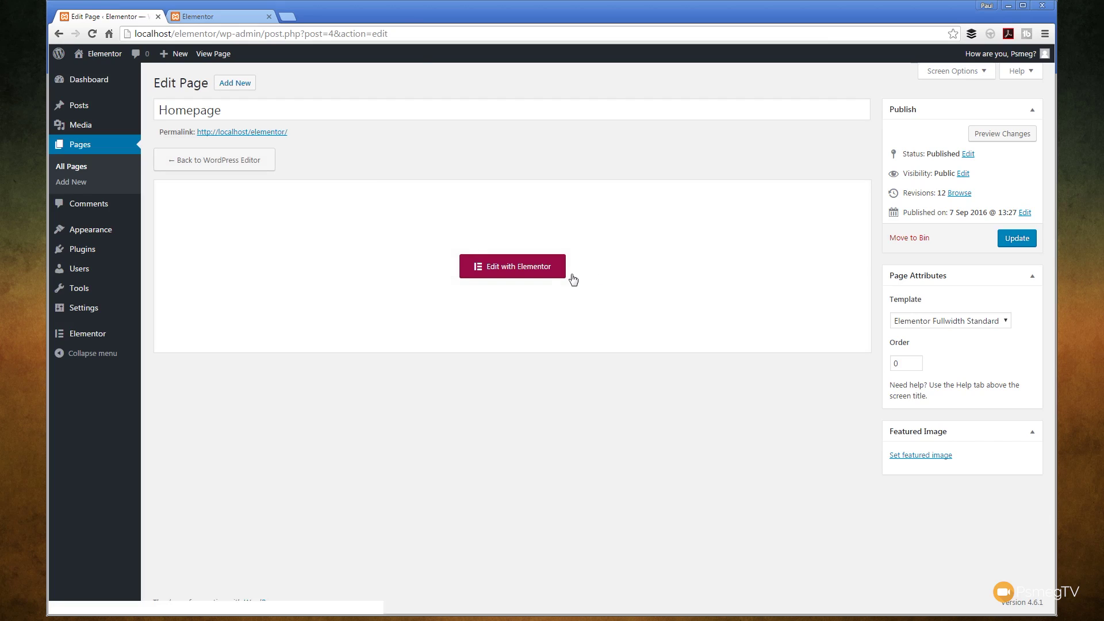
Launch Elementor on the Homepage and select the lorem ipsum text widget below the hero image.
click(537, 273)
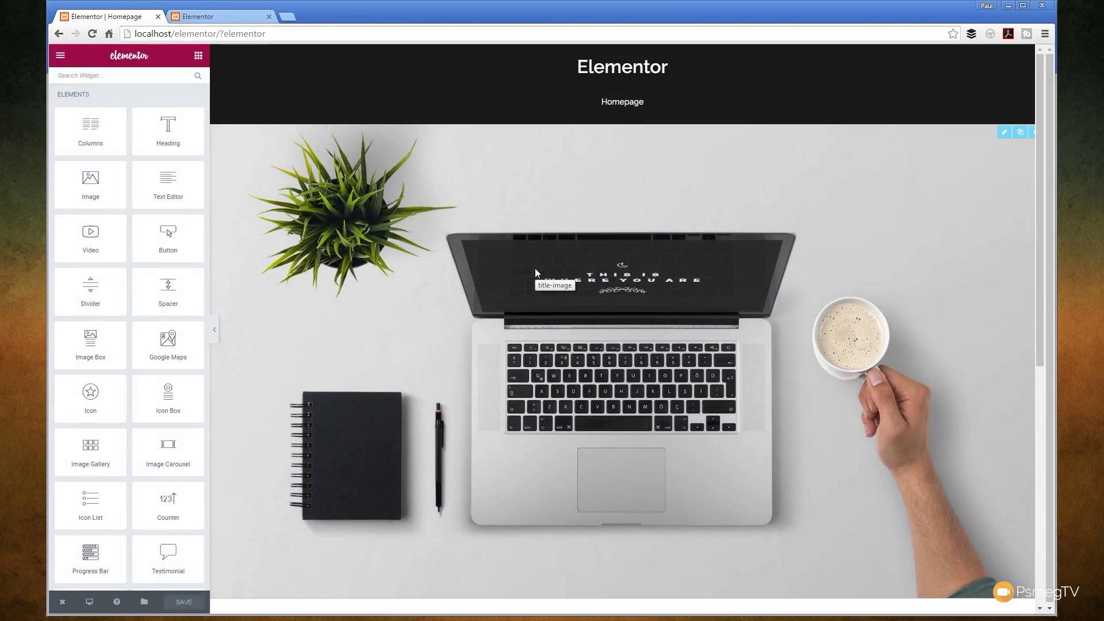
scroll(514, 334, down, 1)
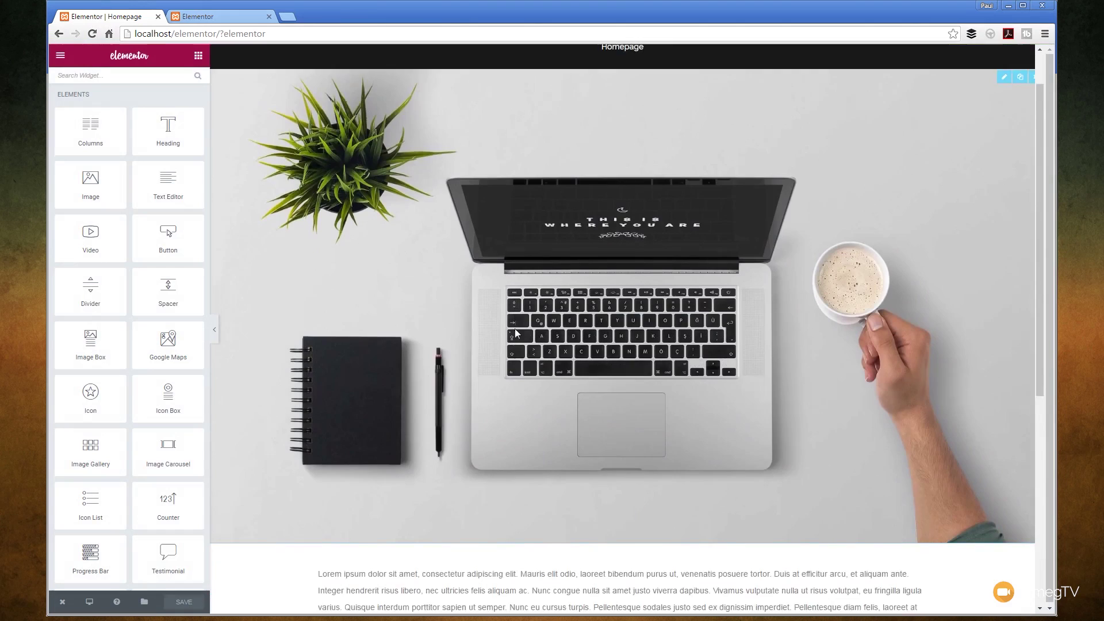
scroll(515, 328, down, 4)
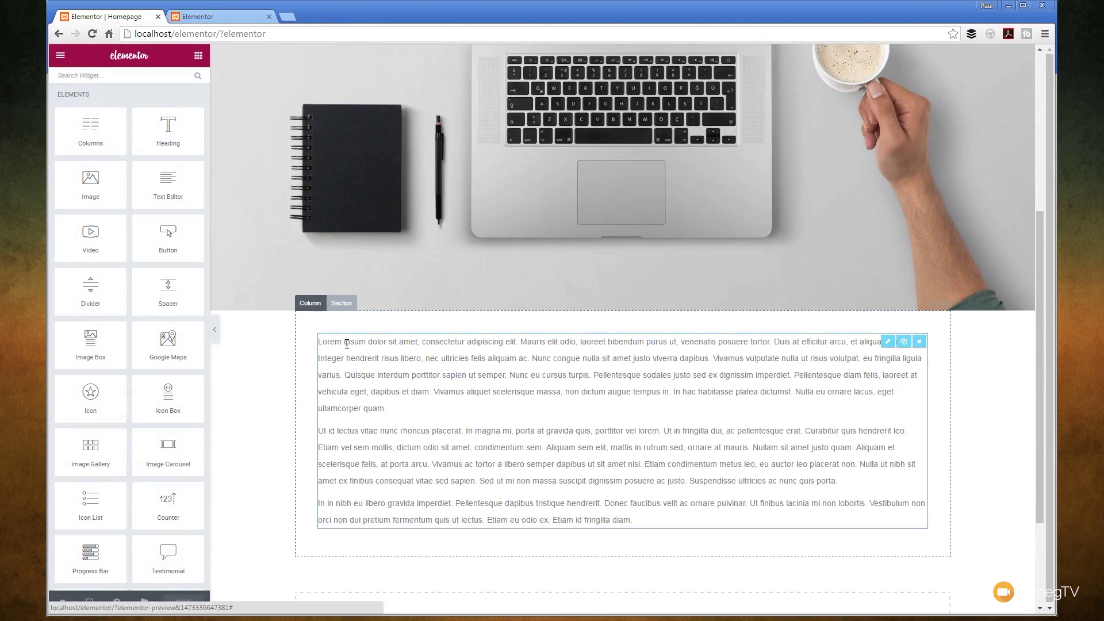
click(389, 340)
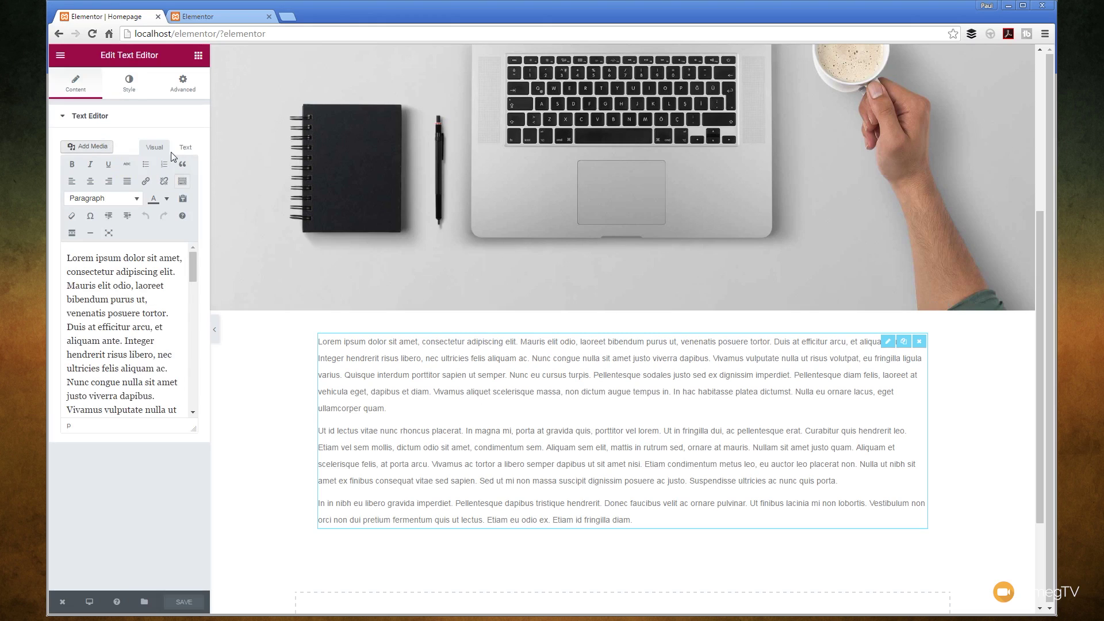
Browse the text widget's Style and Advanced settings, expanding Background & Border, Responsive and Element Style.
click(131, 82)
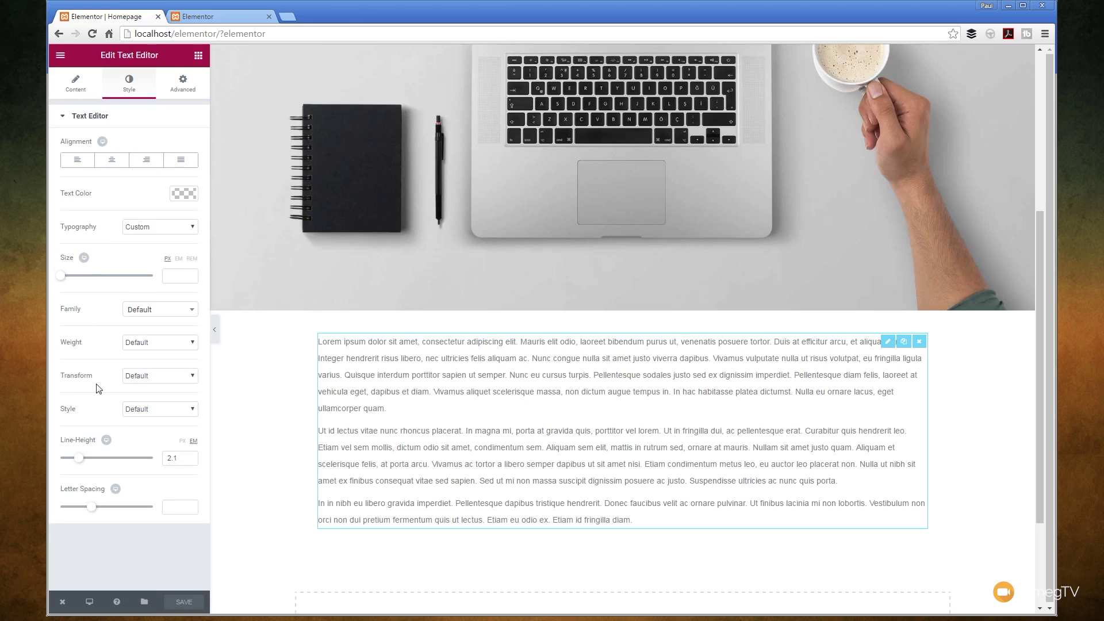
click(184, 84)
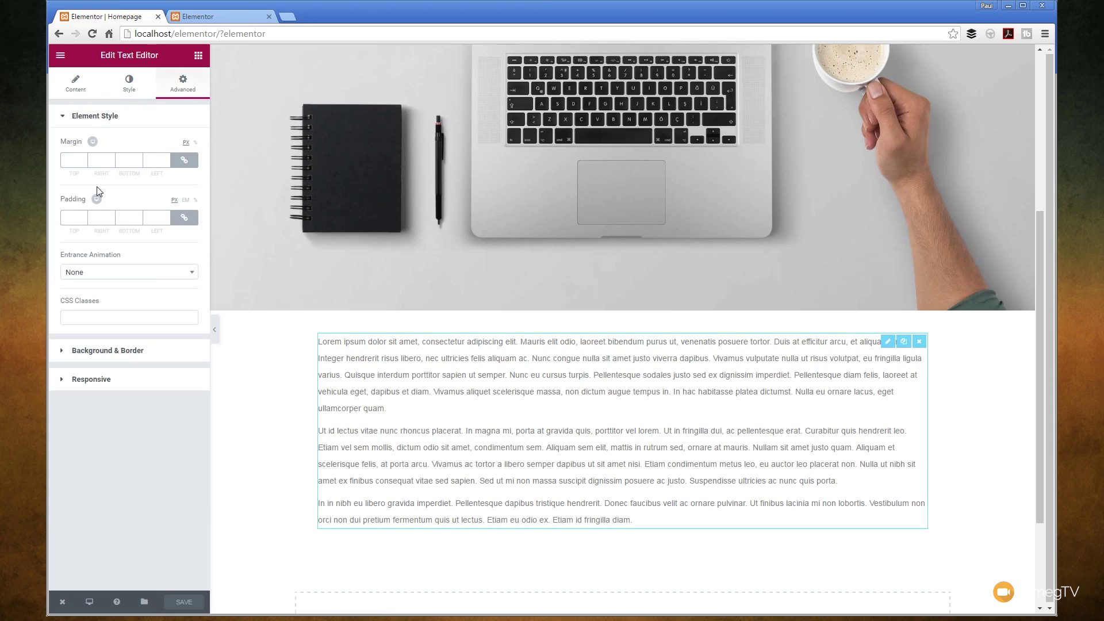
click(121, 358)
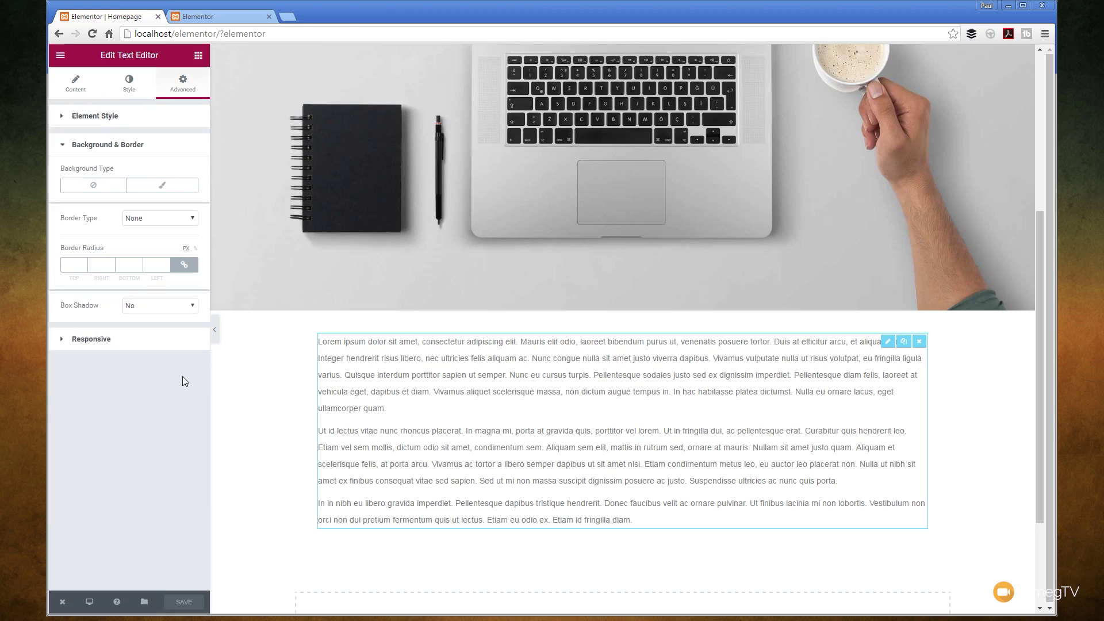
click(90, 347)
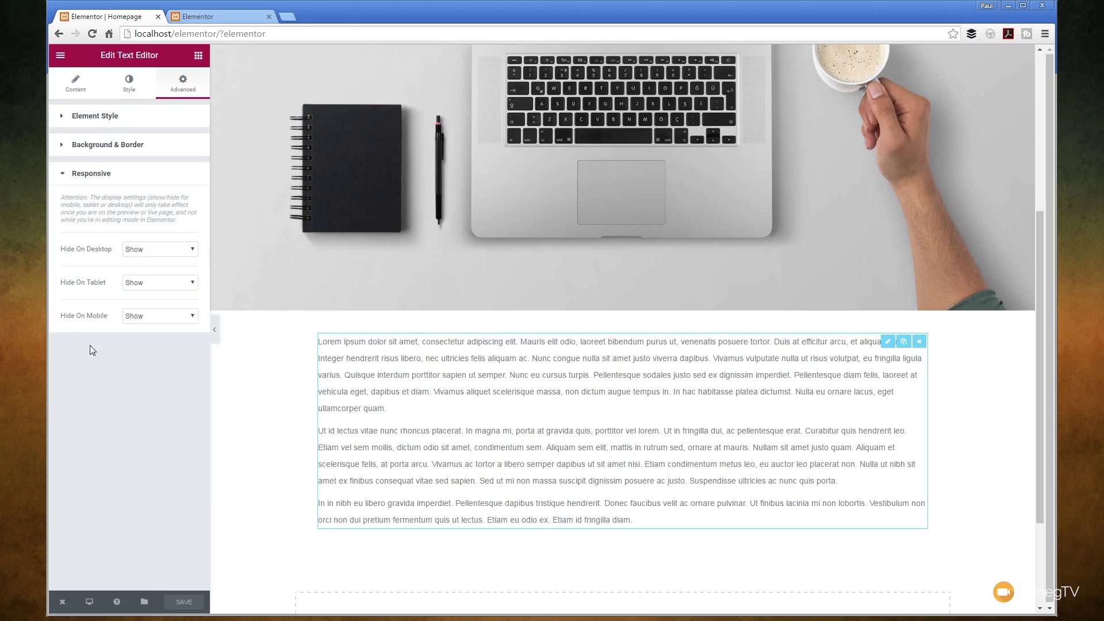
click(109, 119)
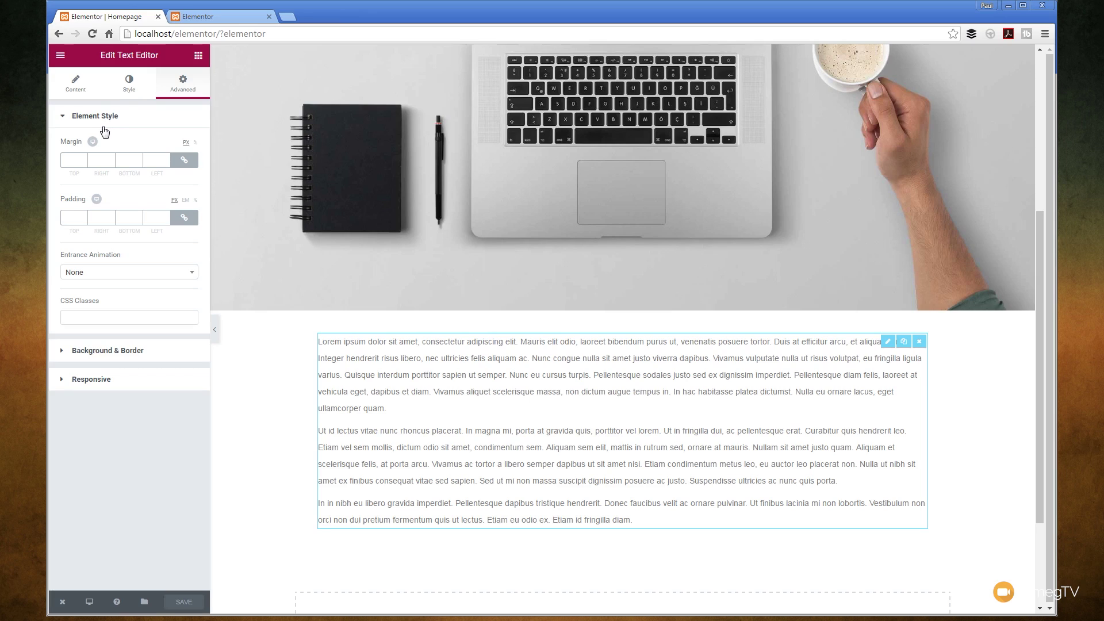
Toggle the per-device switchers on the text widget's Style settings and bring up the Desktop/Tablet/Mobile preview choices.
click(129, 89)
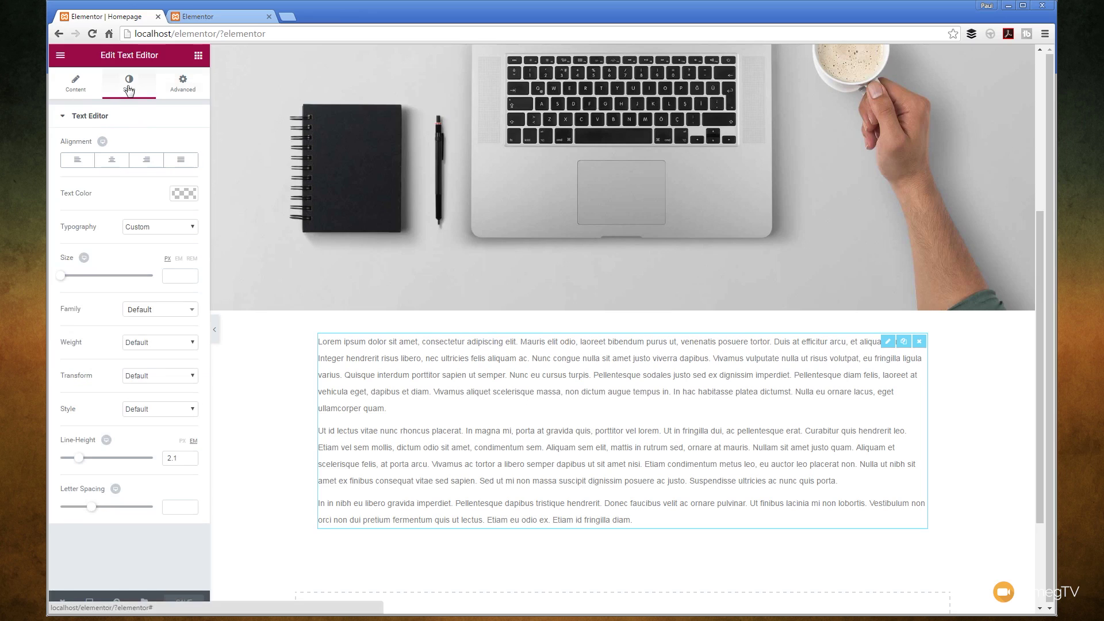
click(102, 142)
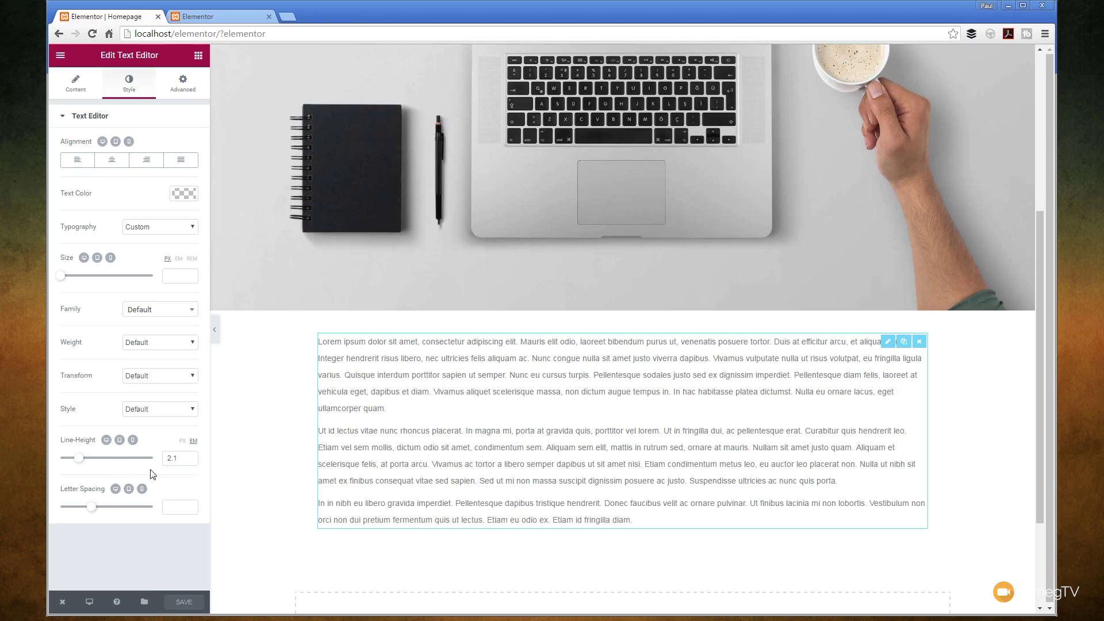
click(102, 142)
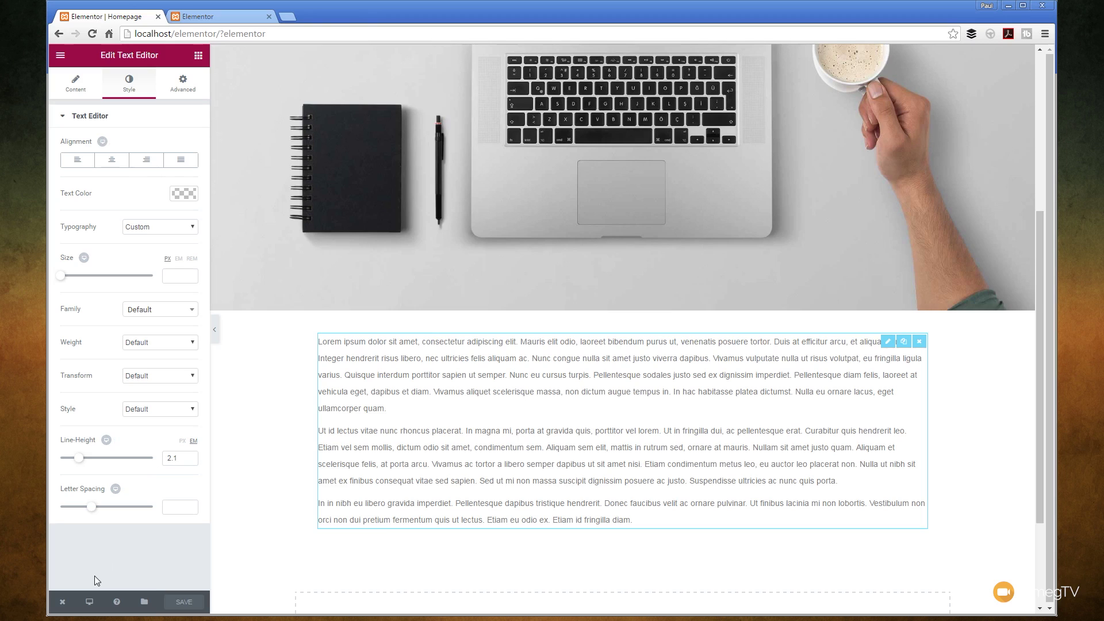
click(90, 605)
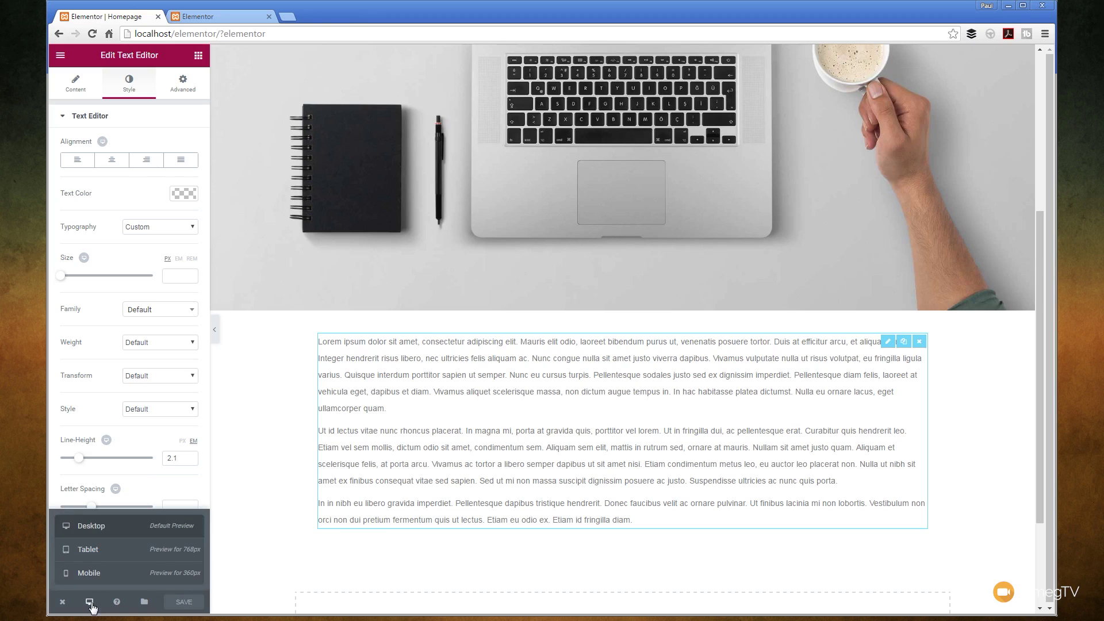
Preview the page at 768px tablet width and left-align the text widget for tablet.
click(112, 557)
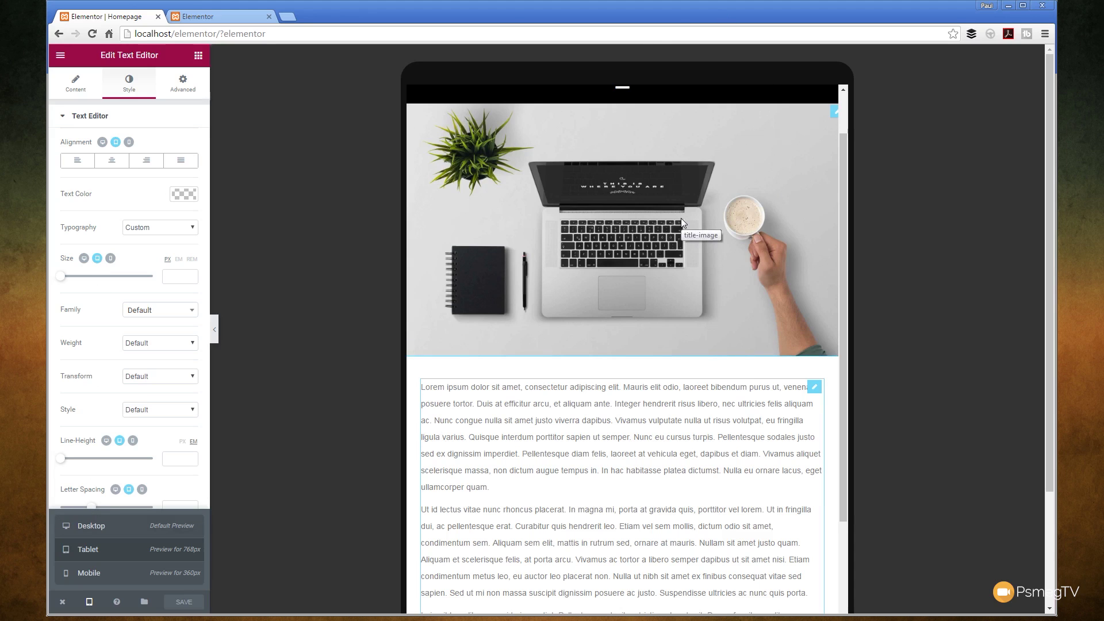
scroll(680, 219, down, 4)
click(476, 10)
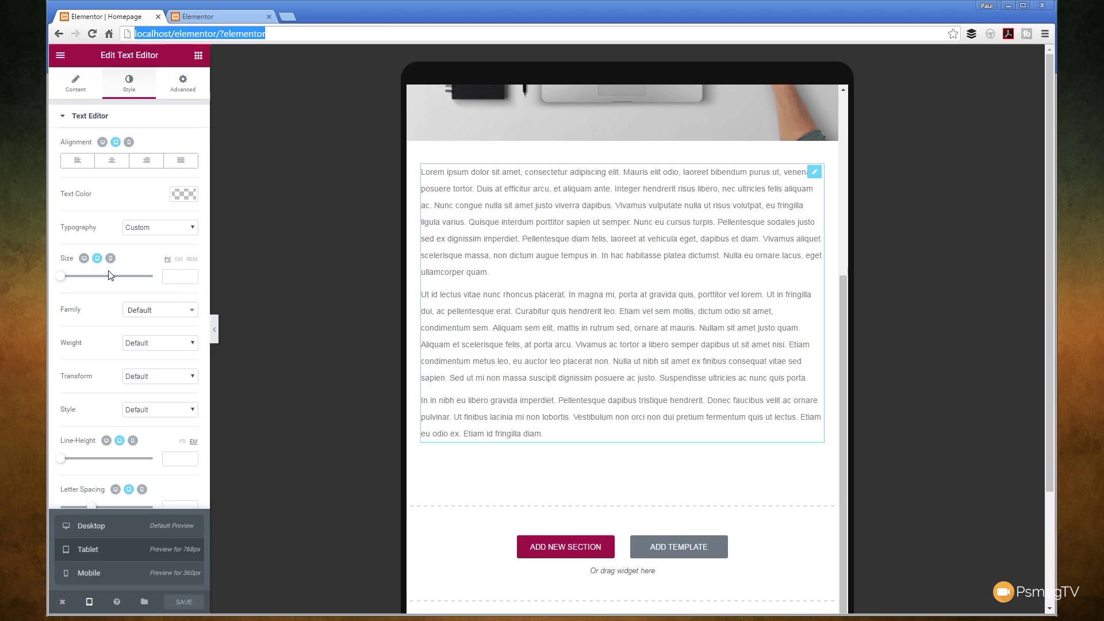
click(154, 191)
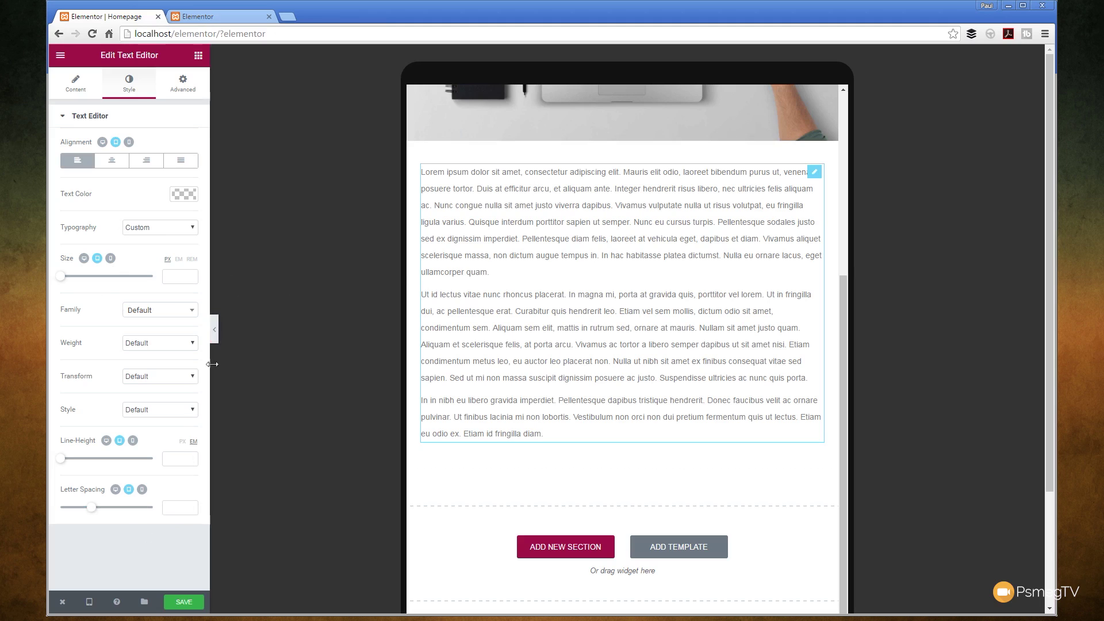
Give the text widget a 27 px tablet font size and a 15 px mobile font size.
drag(62, 280, 74, 282)
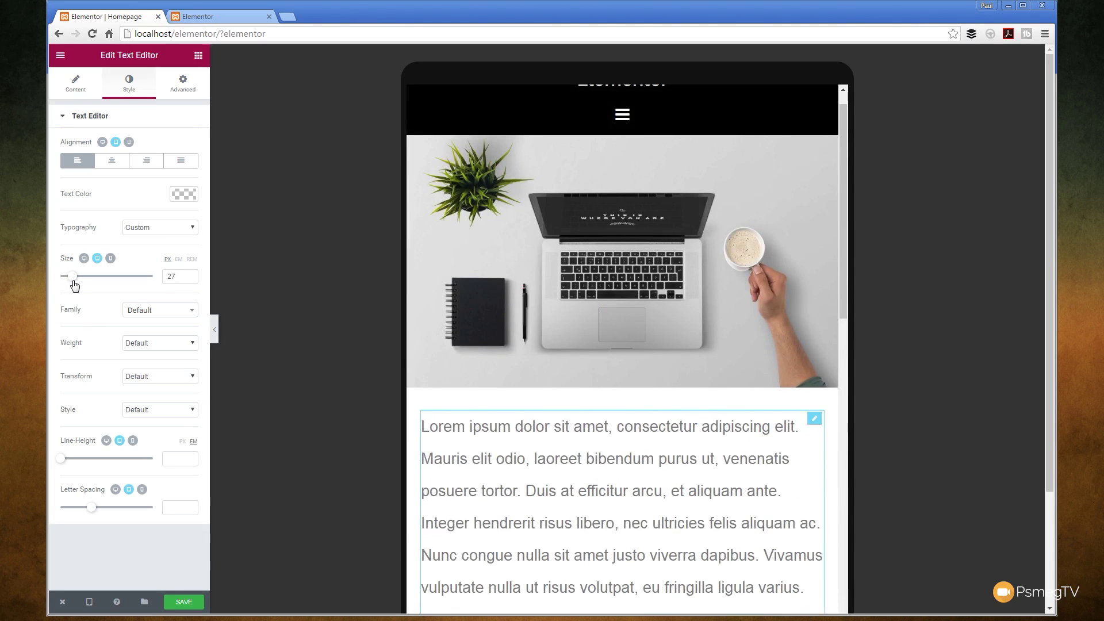
click(110, 258)
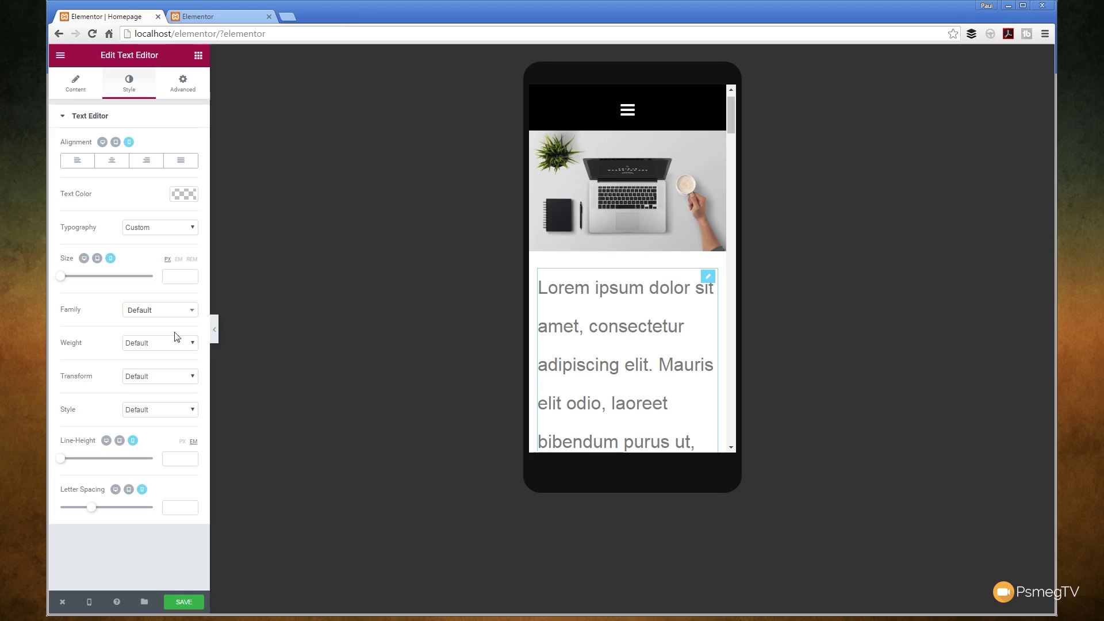
drag(63, 284, 68, 284)
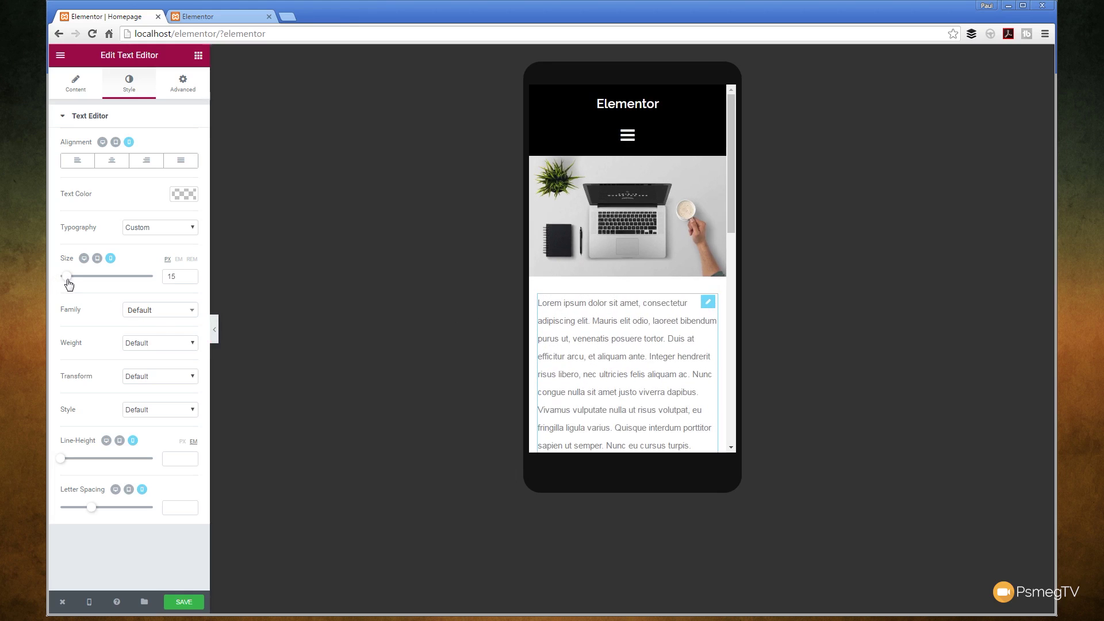
Cycle the text widget's Size setting through tablet, desktop and mobile views to adjust per-device sizes.
click(97, 258)
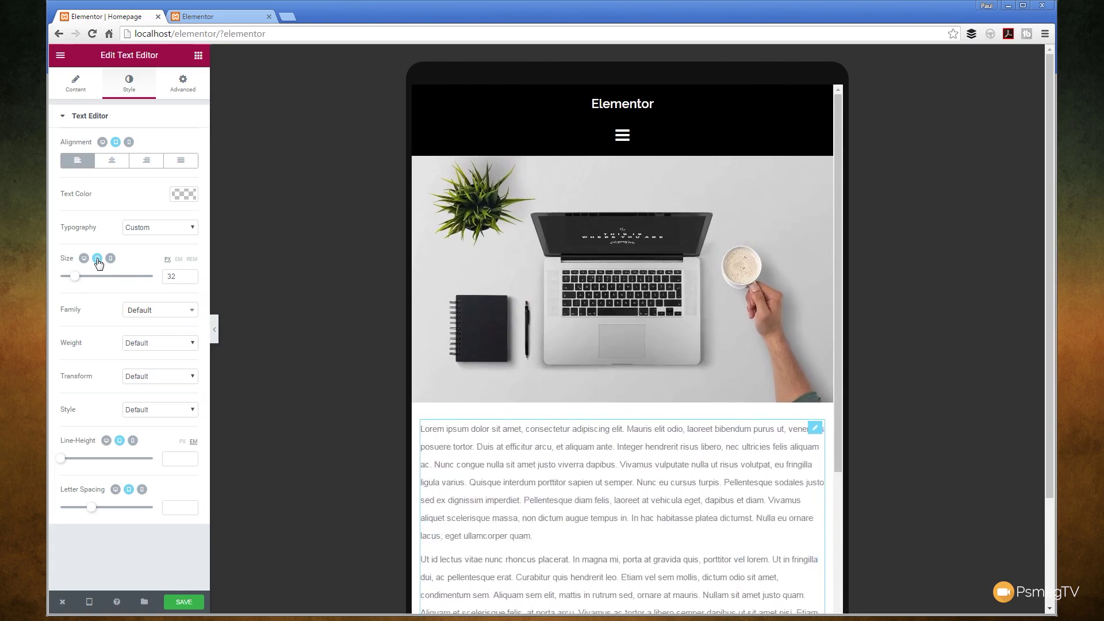
click(84, 258)
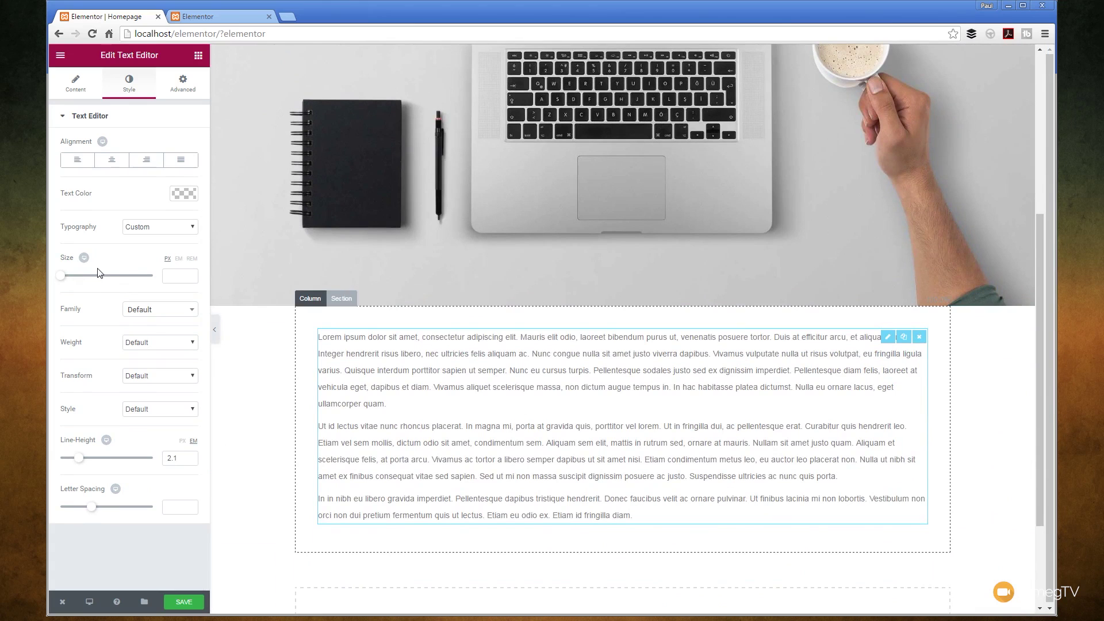
click(97, 258)
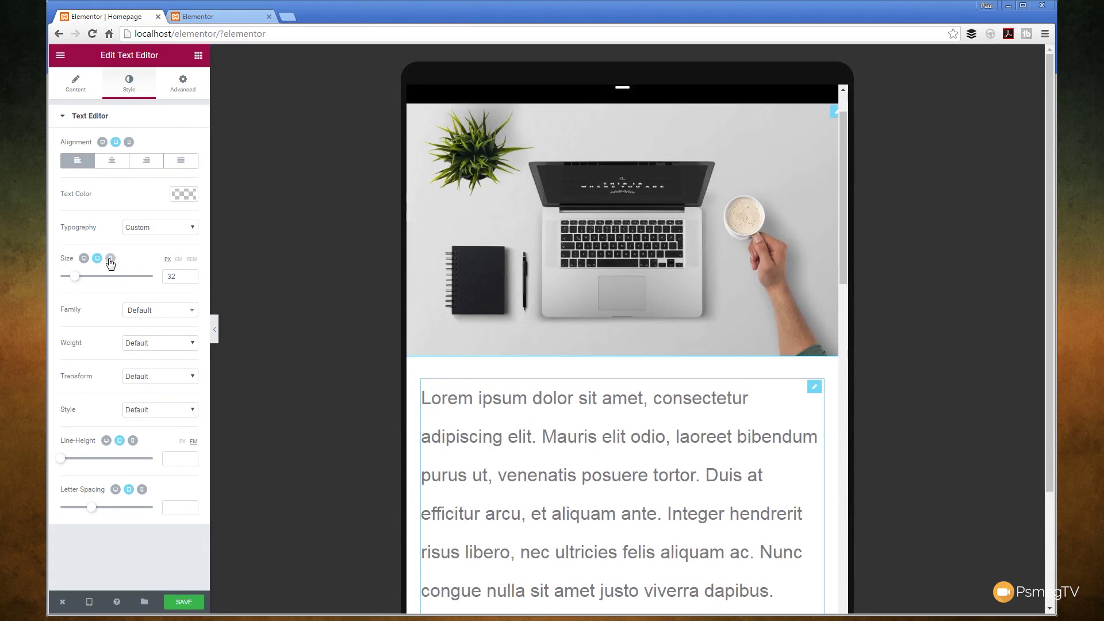
click(111, 258)
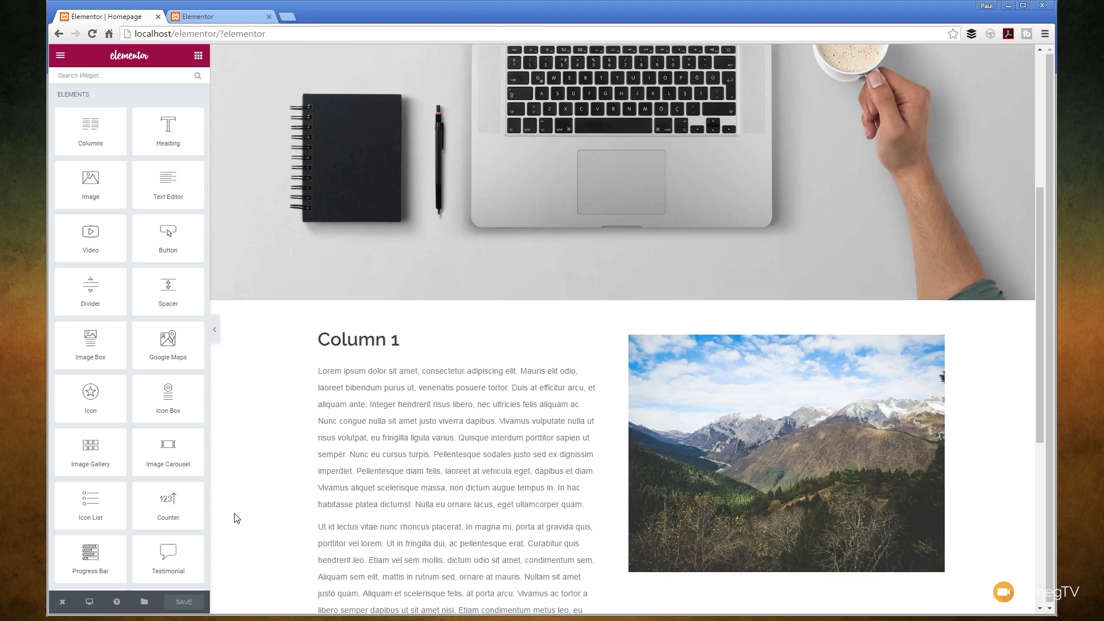
click(90, 601)
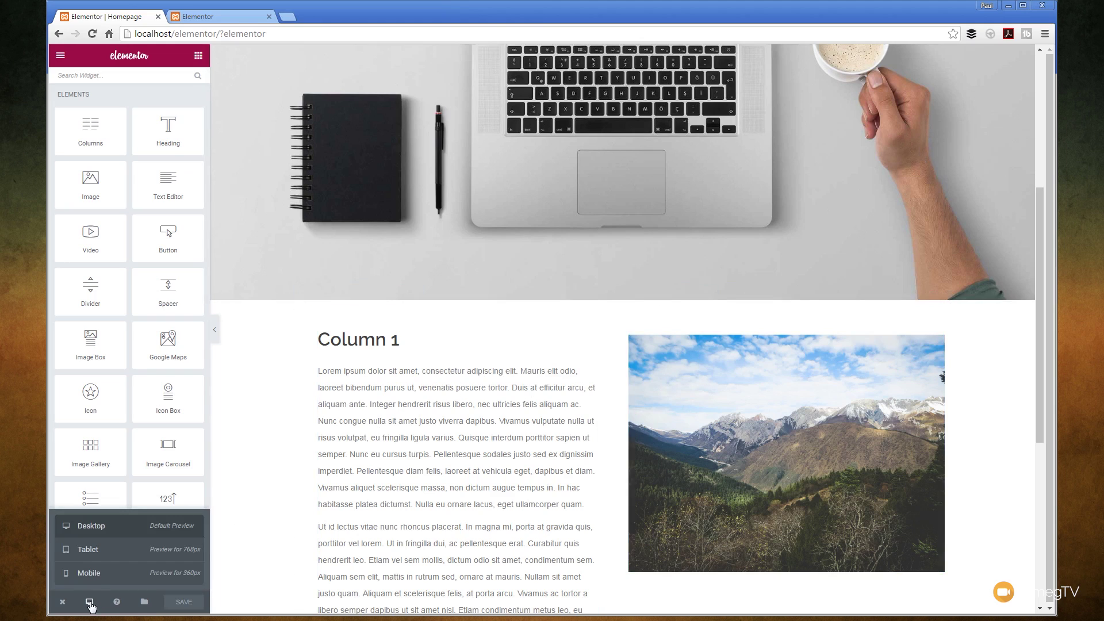
click(92, 574)
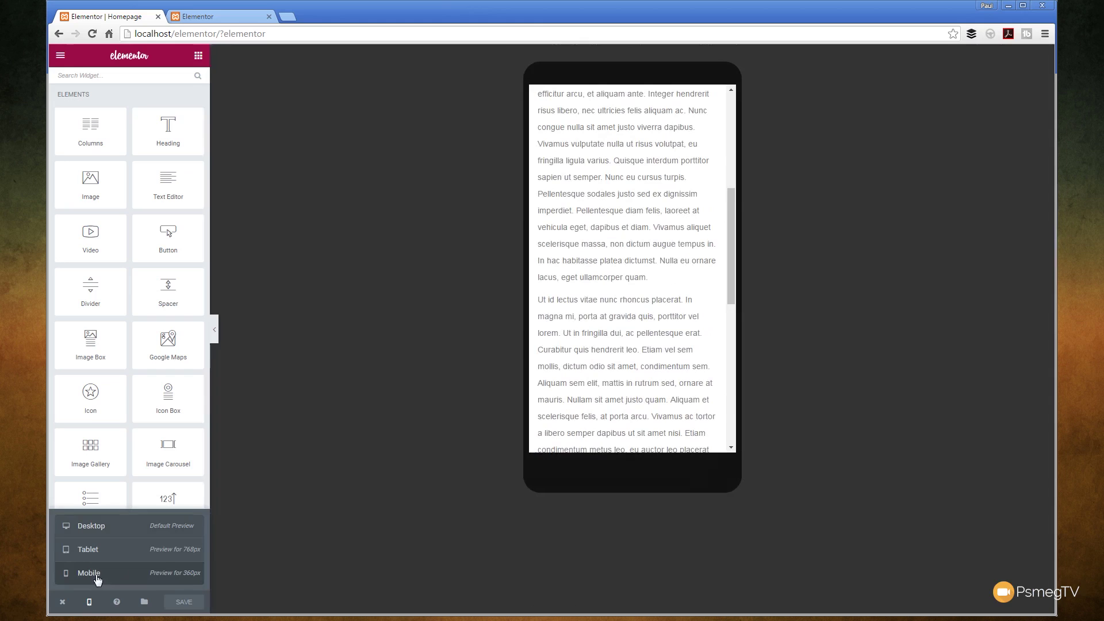
scroll(632, 326, up, 4)
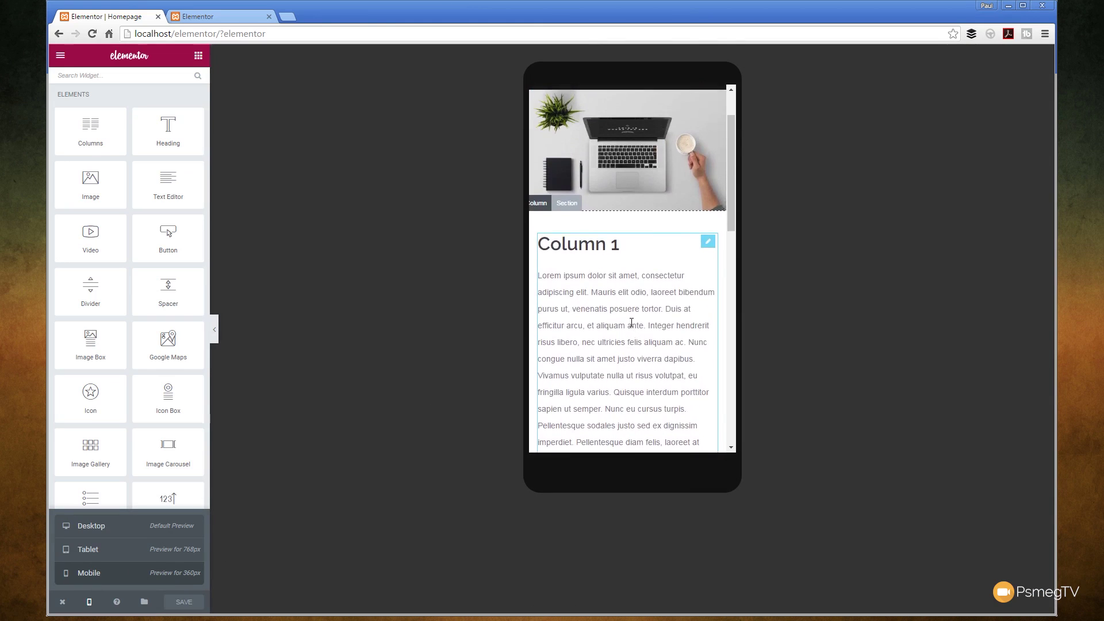
scroll(632, 326, down, 3)
scroll(632, 326, down, 10)
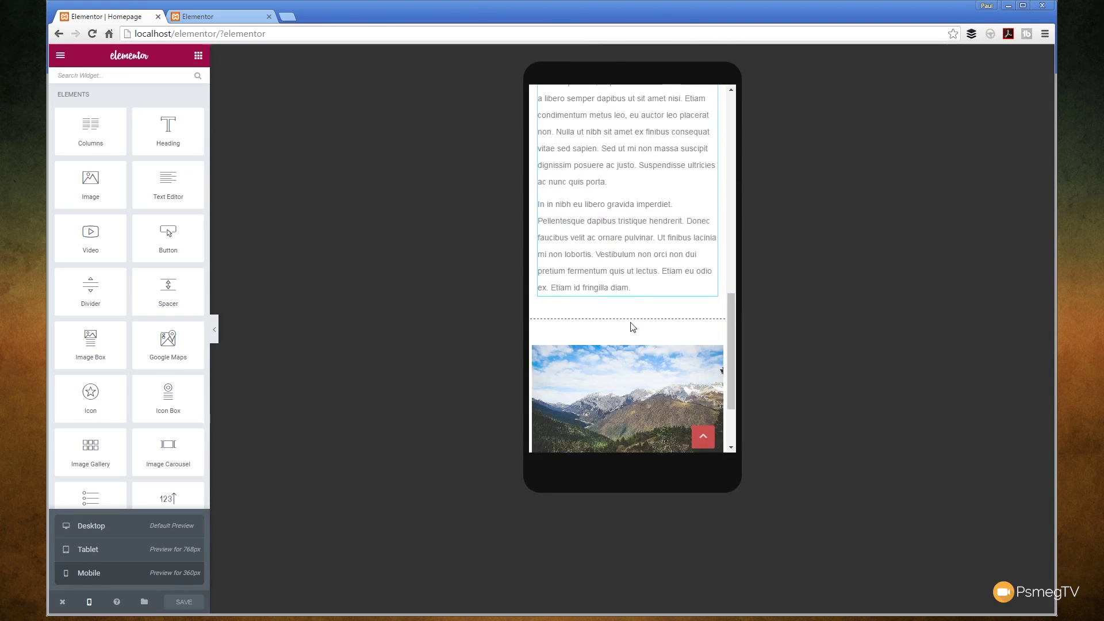
scroll(641, 333, up, 1)
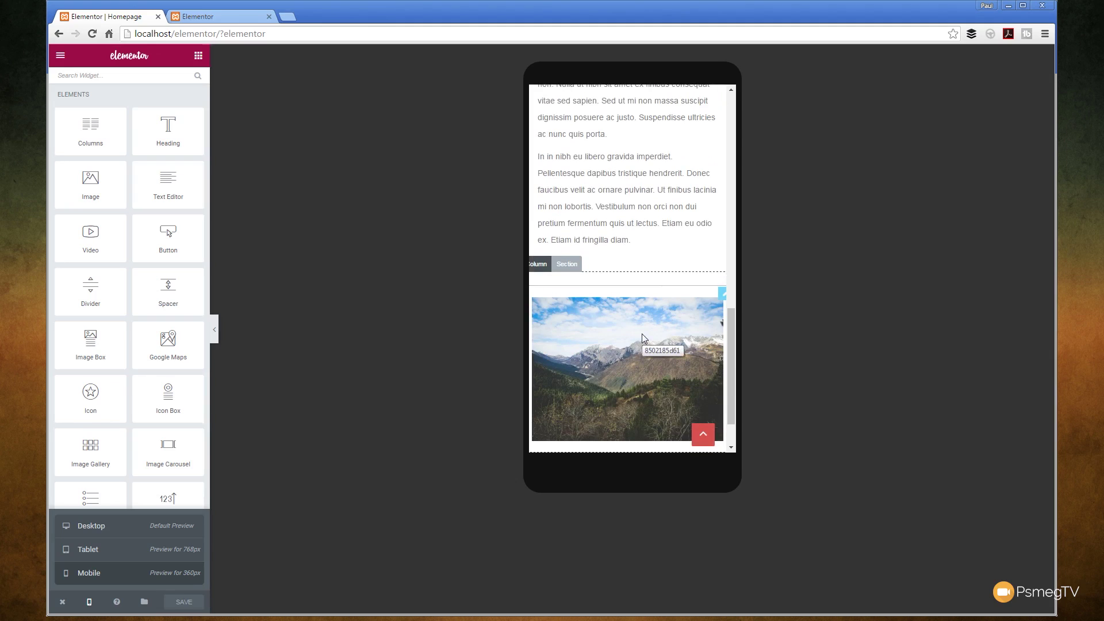
scroll(641, 333, up, 12)
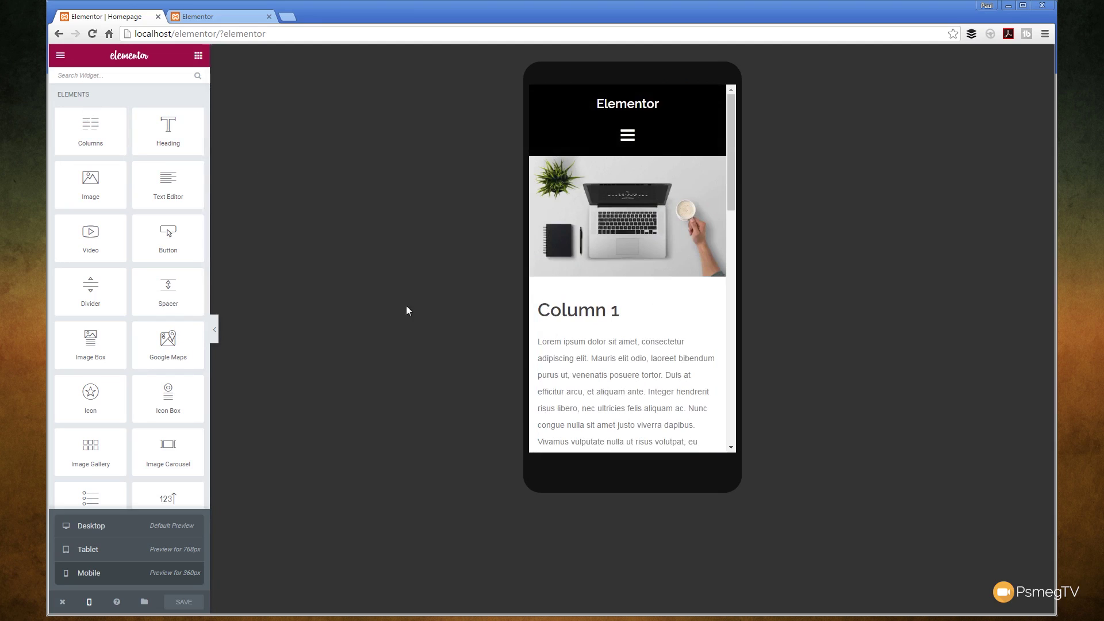
Return to desktop width and set the two-column section's Reverse Columns option to Yes.
click(91, 527)
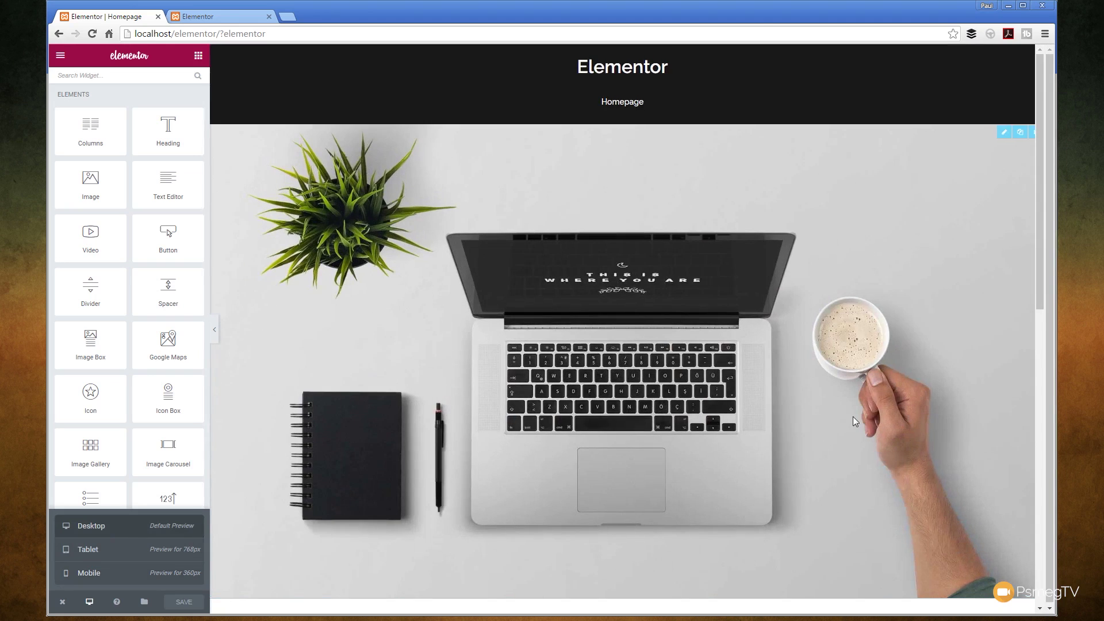
scroll(596, 300, down, 6)
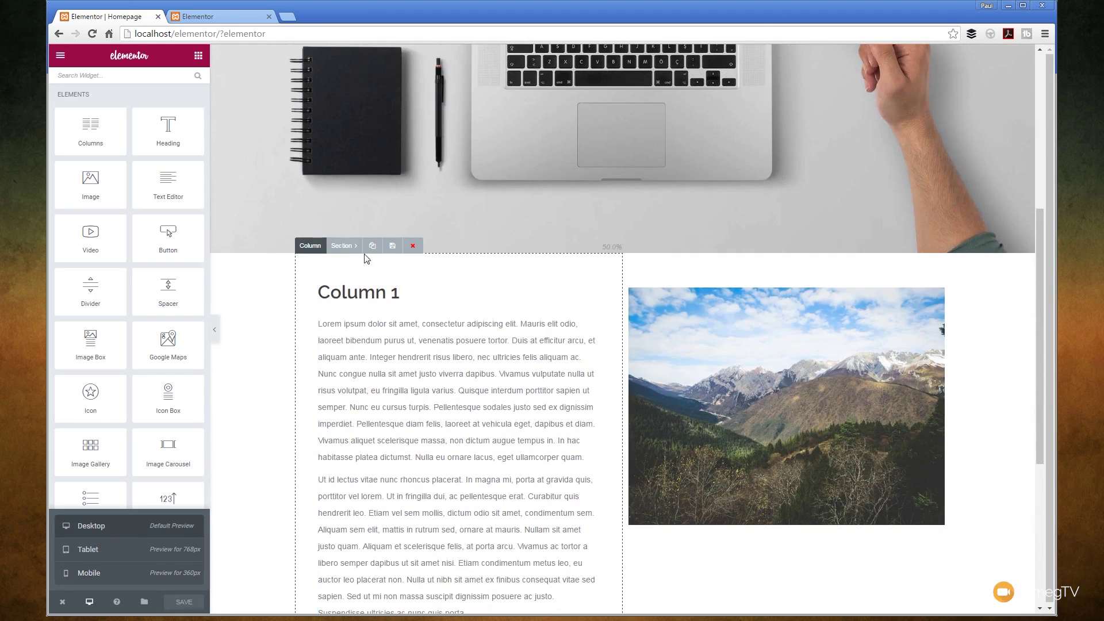
click(337, 246)
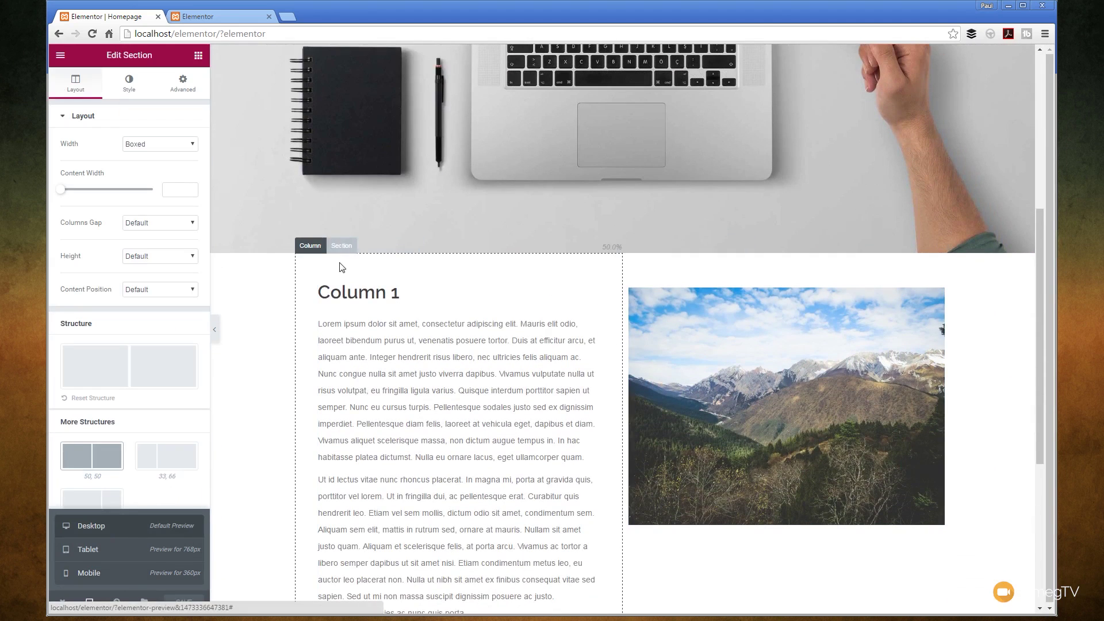
click(184, 86)
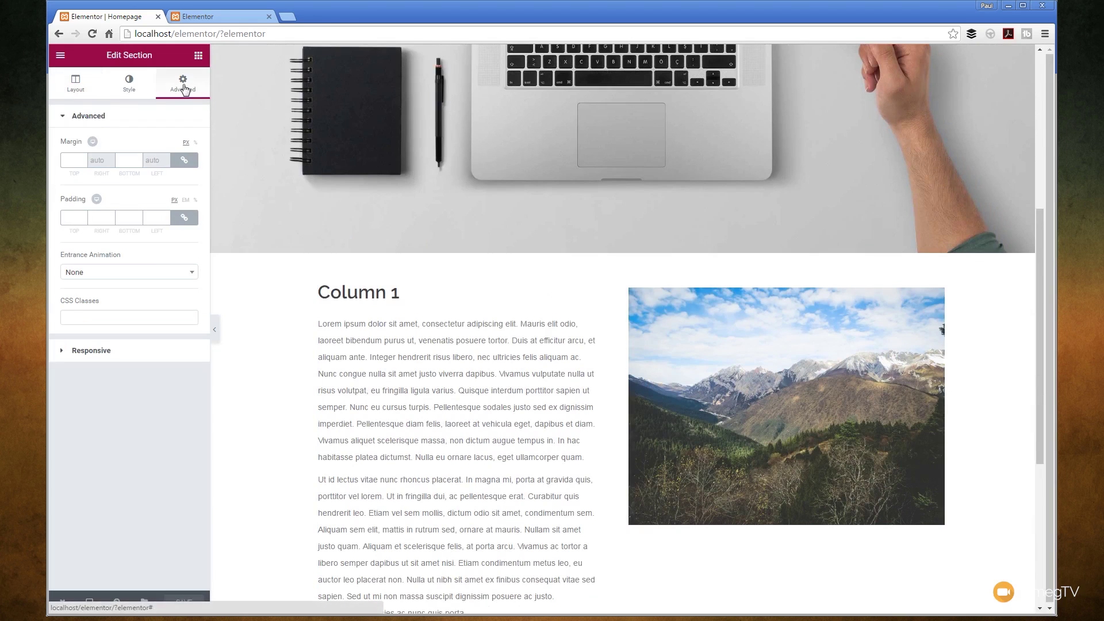
click(91, 351)
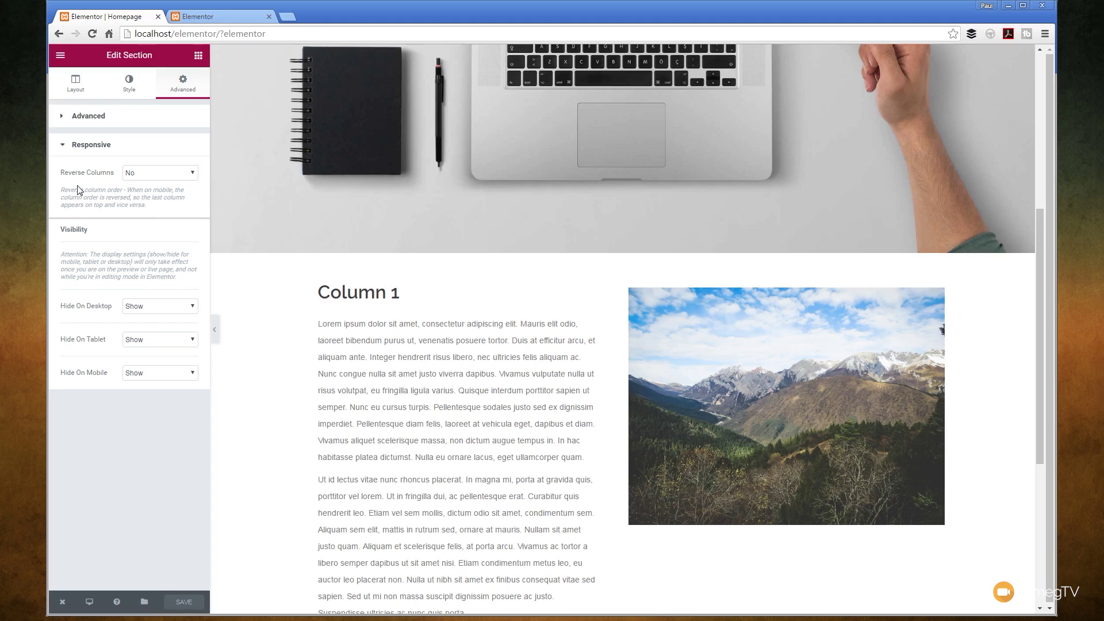
click(193, 173)
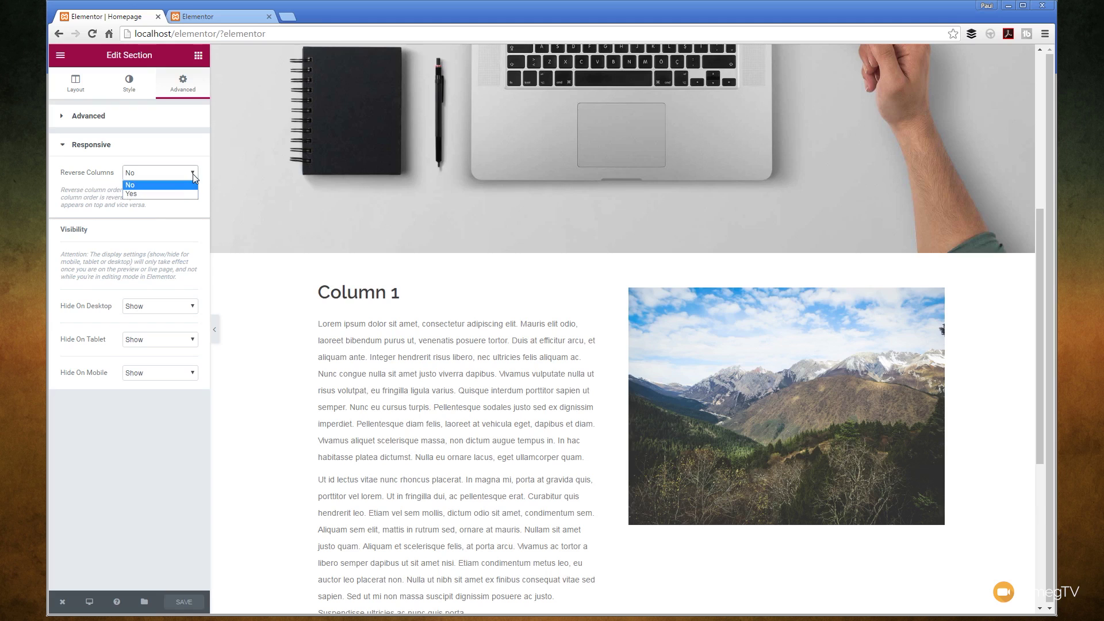
click(172, 194)
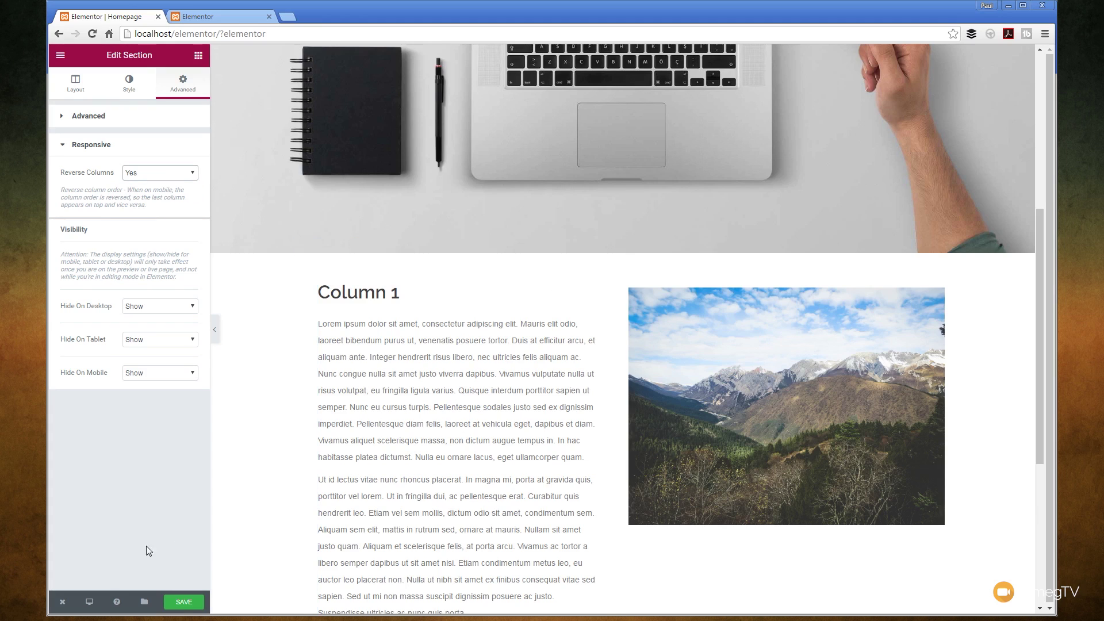
click(96, 601)
Preview the page at tablet, then mobile width and confirm the mountain image sits above Column 1.
click(104, 549)
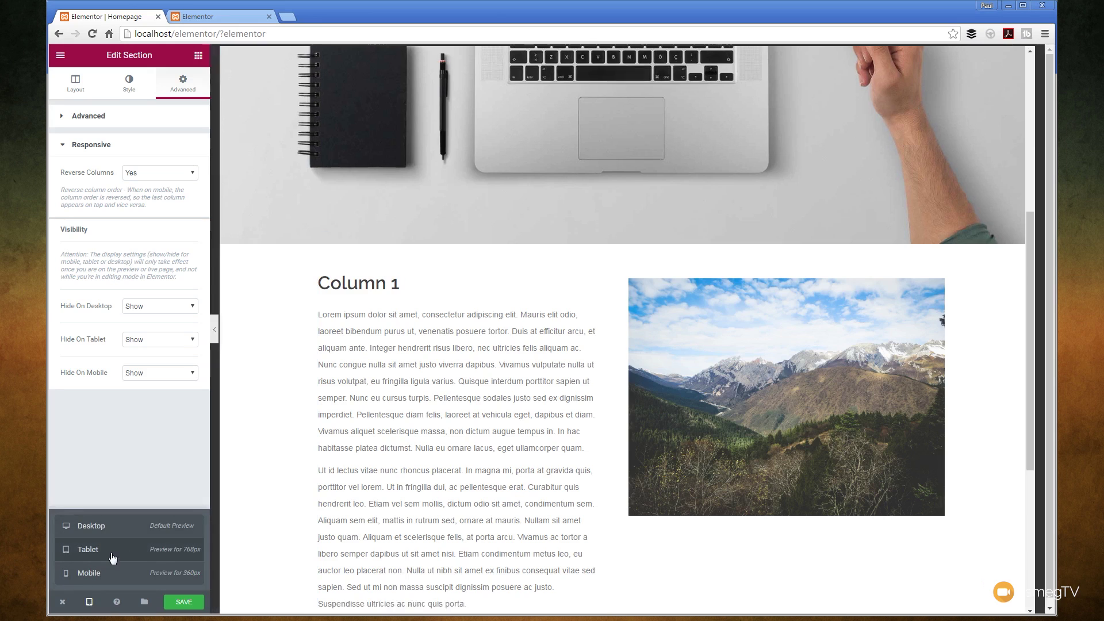
scroll(460, 493, up, 1)
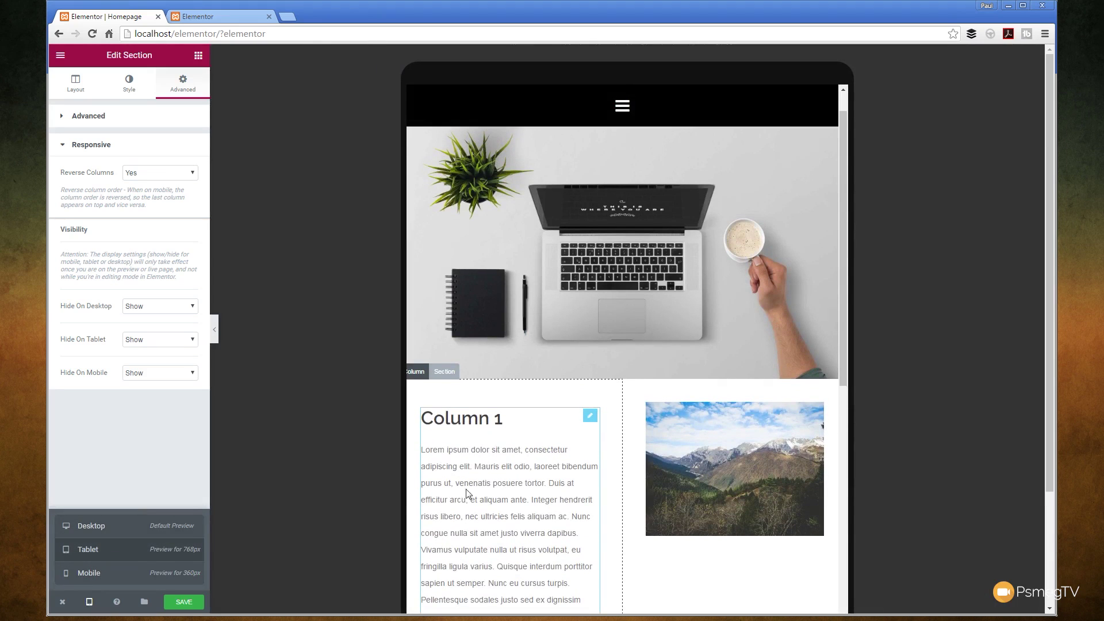
click(104, 574)
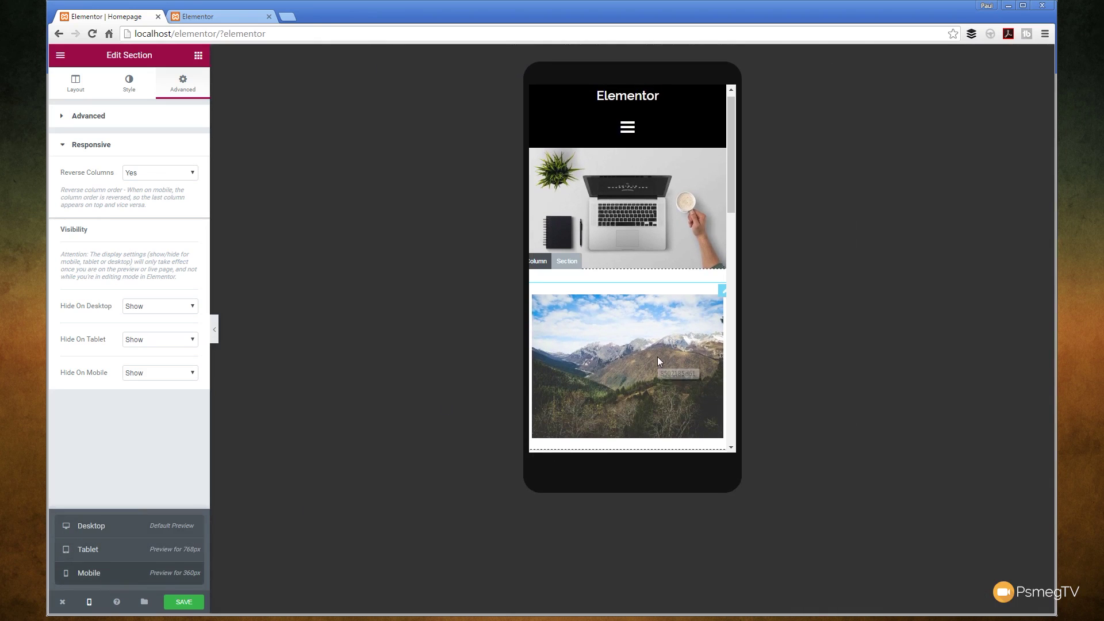
scroll(658, 357, down, 4)
scroll(659, 358, down, 10)
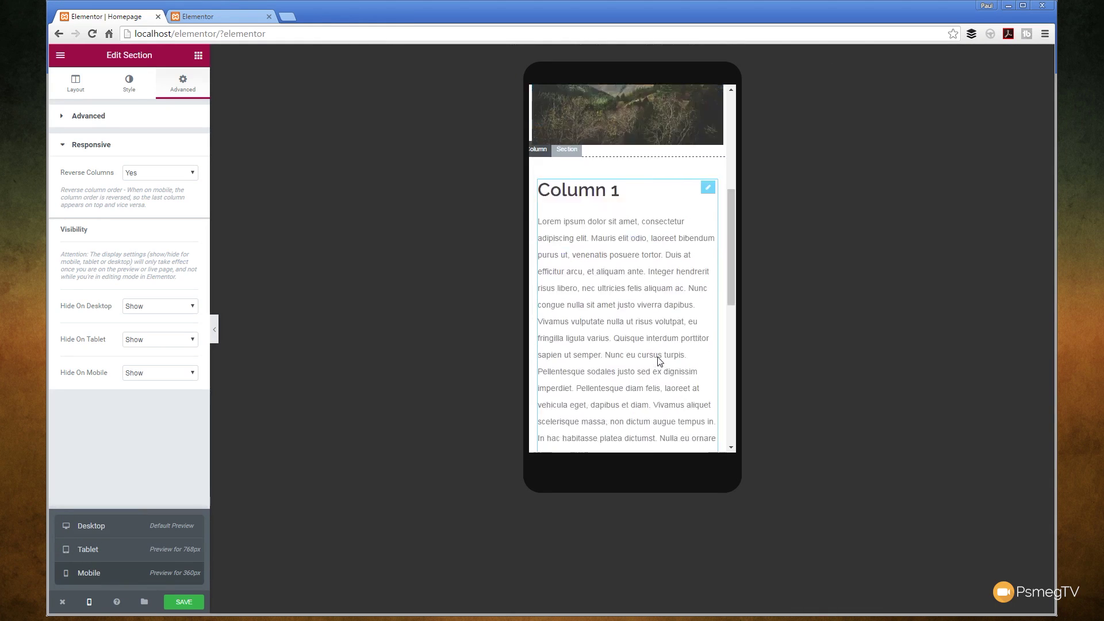